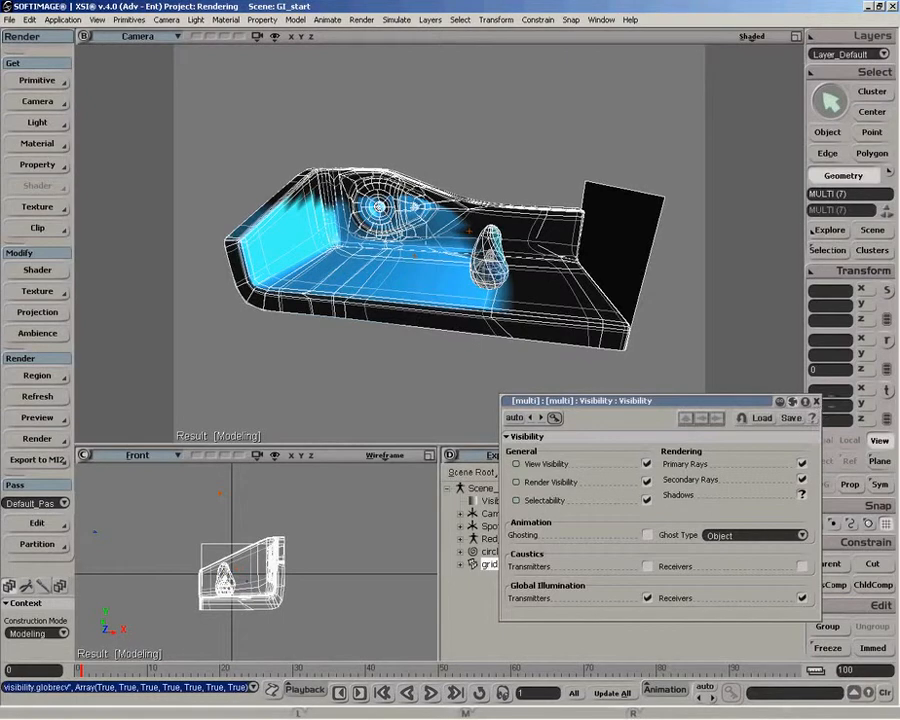
# Close the visibility settings and enable Global Illumination photons in the Spotlight's light properties
pyautogui.click(817, 401)
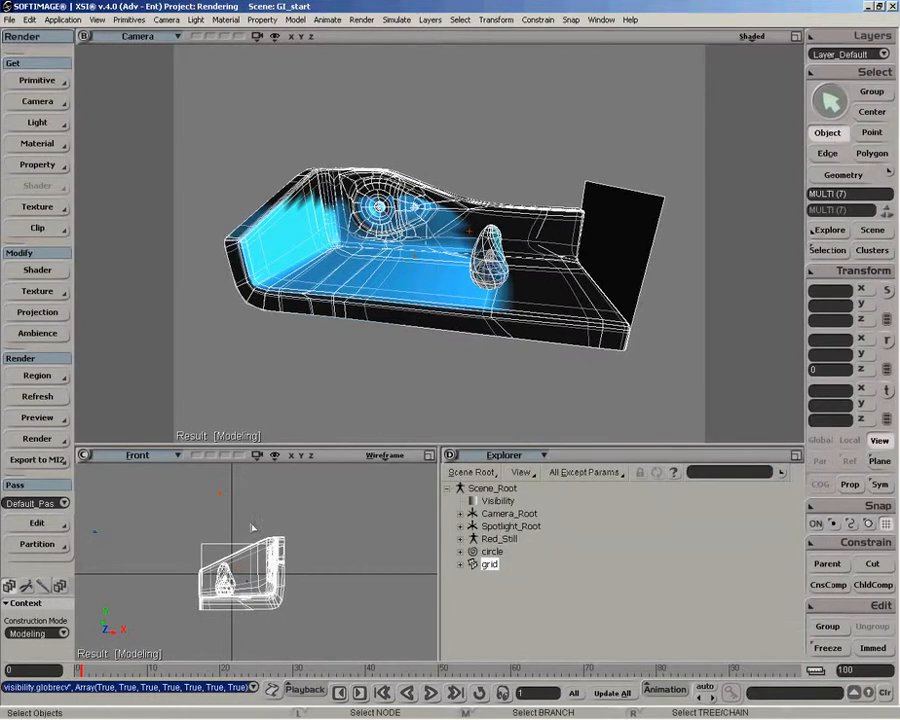
pyautogui.click(219, 492)
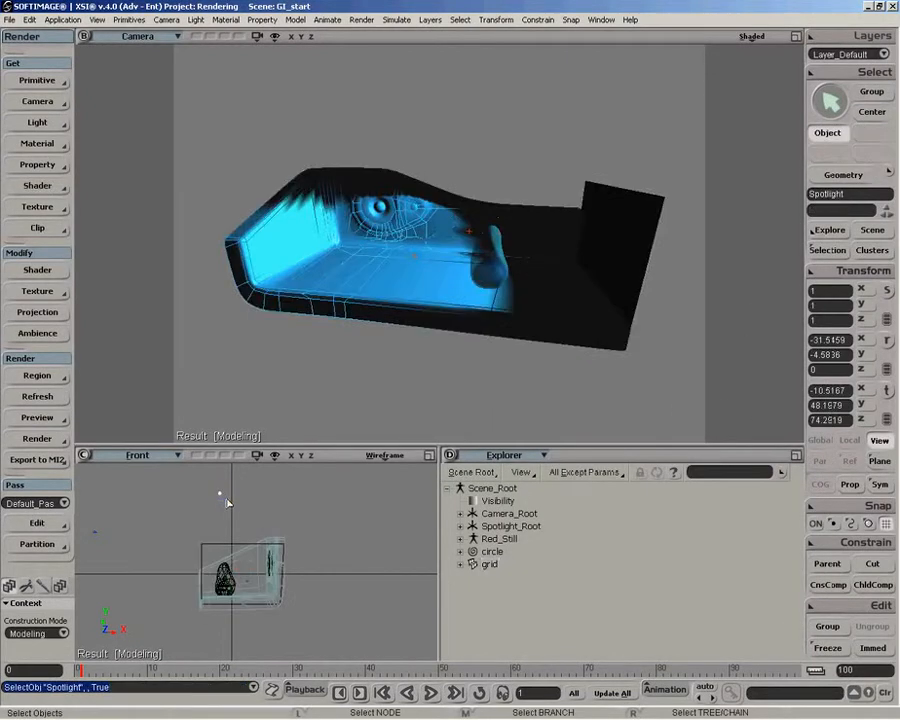
pyautogui.click(22, 270)
pyautogui.moveTo(813, 487); pyautogui.dragTo(813, 466)
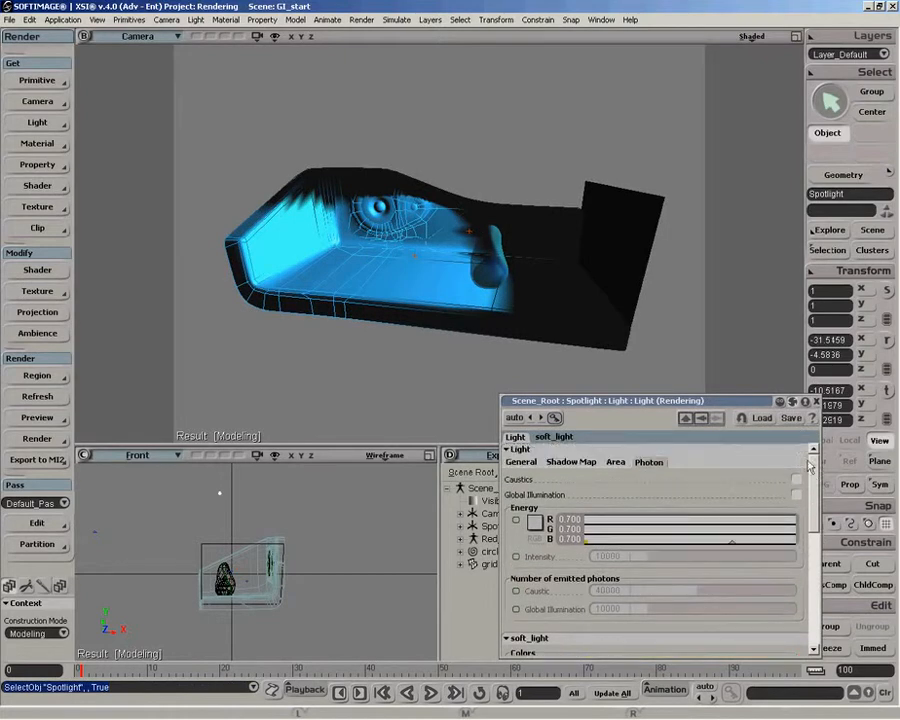
pyautogui.click(796, 495)
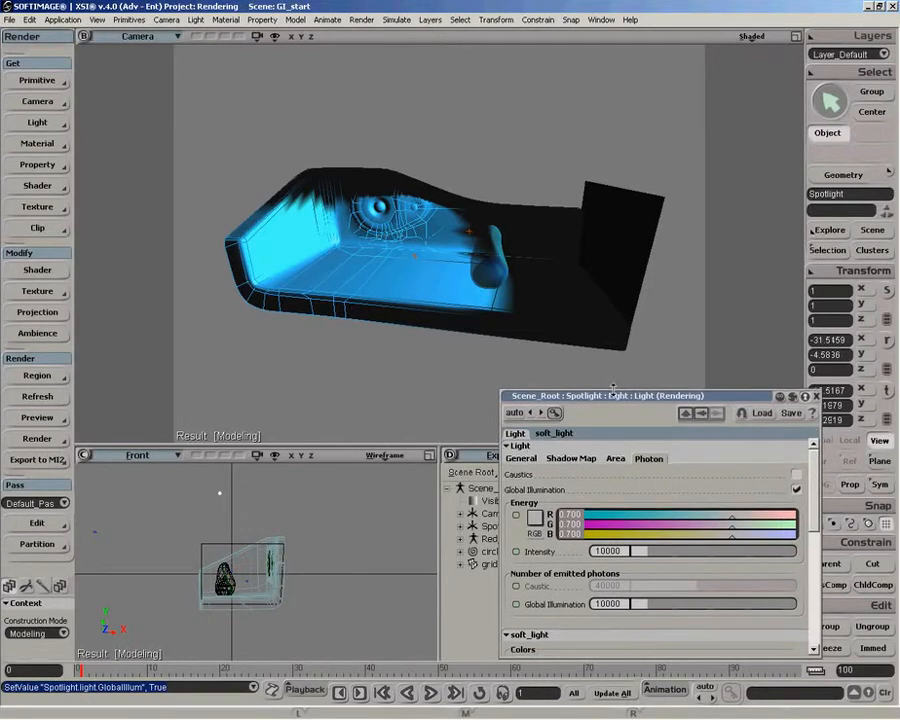
pyautogui.moveTo(622, 405); pyautogui.dragTo(581, 395)
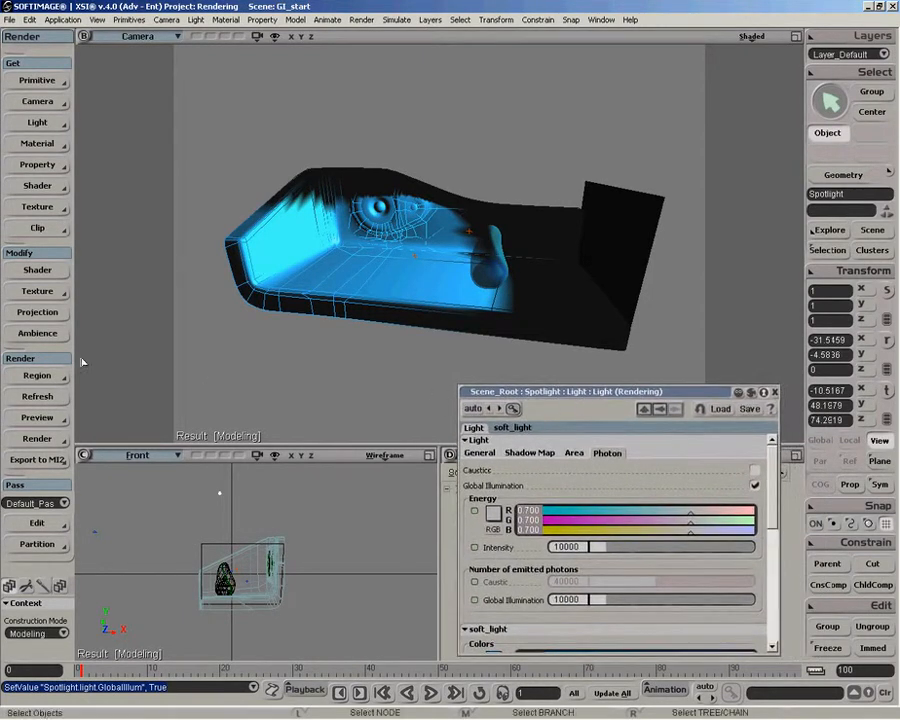
# Draw a render region around the whole set in the Camera view and enable Global Illumination in its render options
pyautogui.press('q')
pyautogui.moveTo(208, 127); pyautogui.dragTo(668, 373)
pyautogui.click(58, 381)
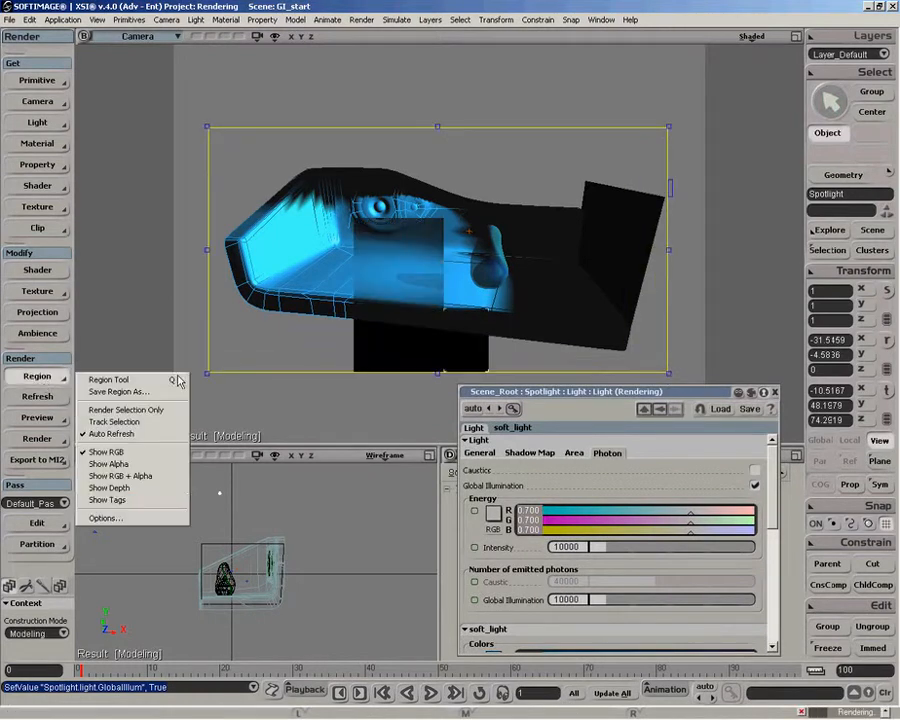
pyautogui.click(104, 516)
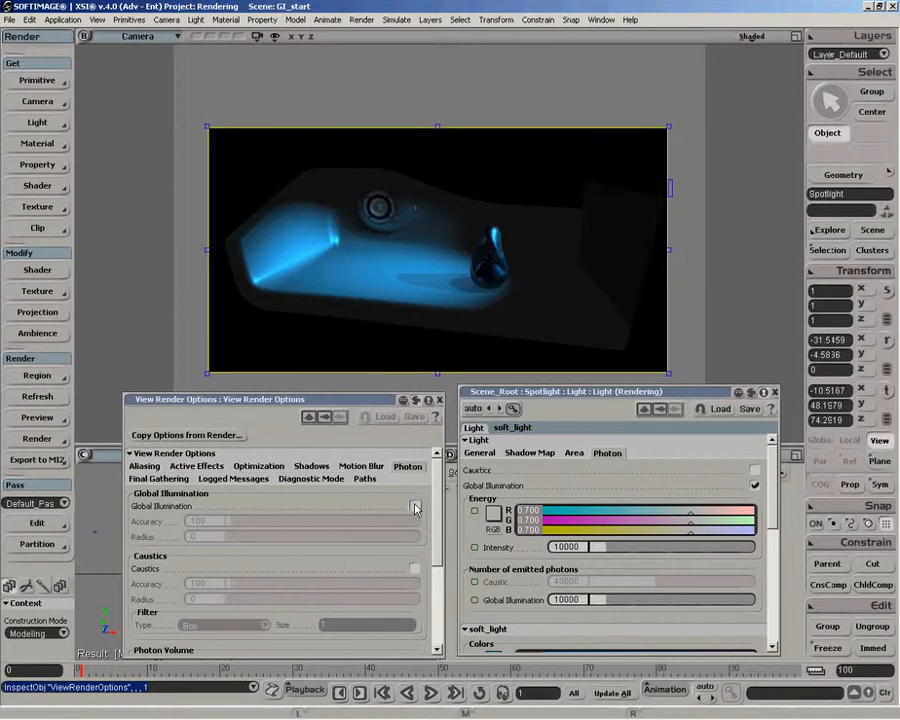
pyautogui.click(415, 507)
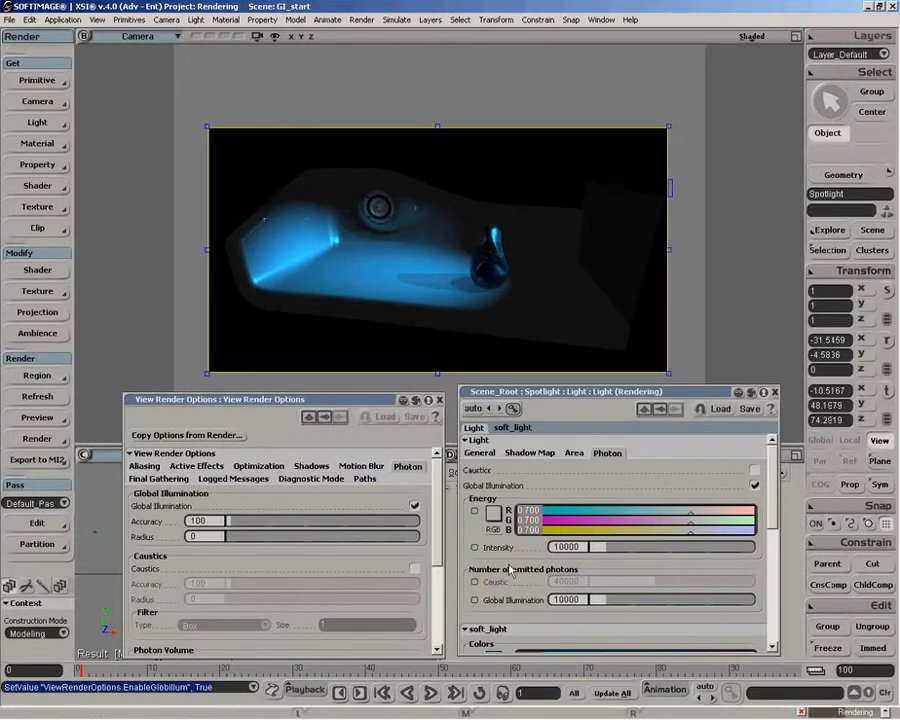
# Set the Spotlight's photon energy intensity to 1000000
pyautogui.click(582, 547)
pyautogui.write('100')
pyautogui.write('00000')
pyautogui.press('Return')
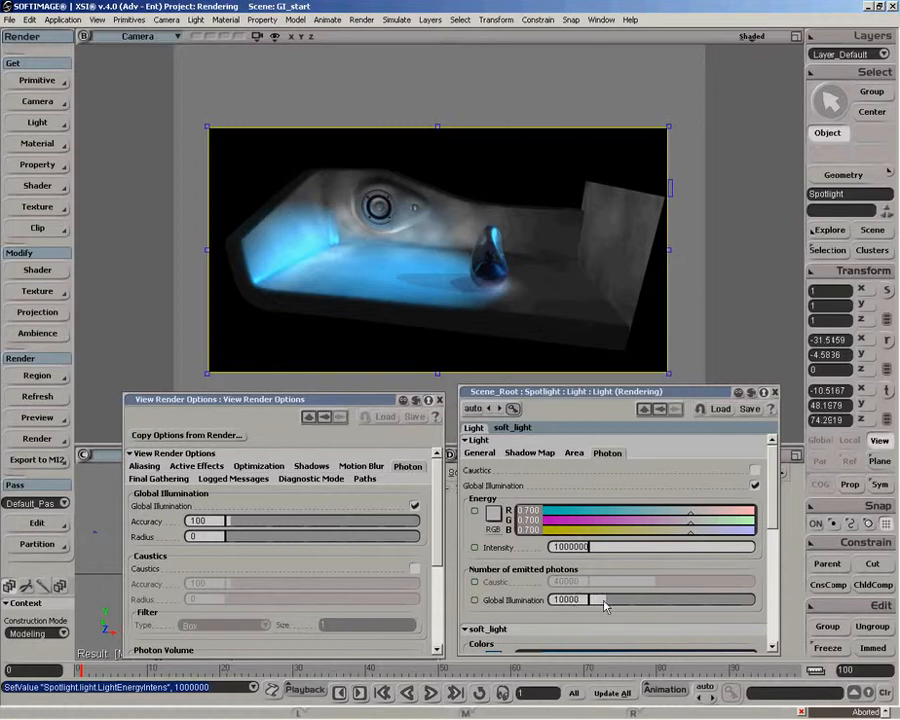
# Try 100 and 10 emitted Global Illumination photons for the Spotlight, and settle on 6051
pyautogui.moveTo(605, 600); pyautogui.dragTo(530, 601)
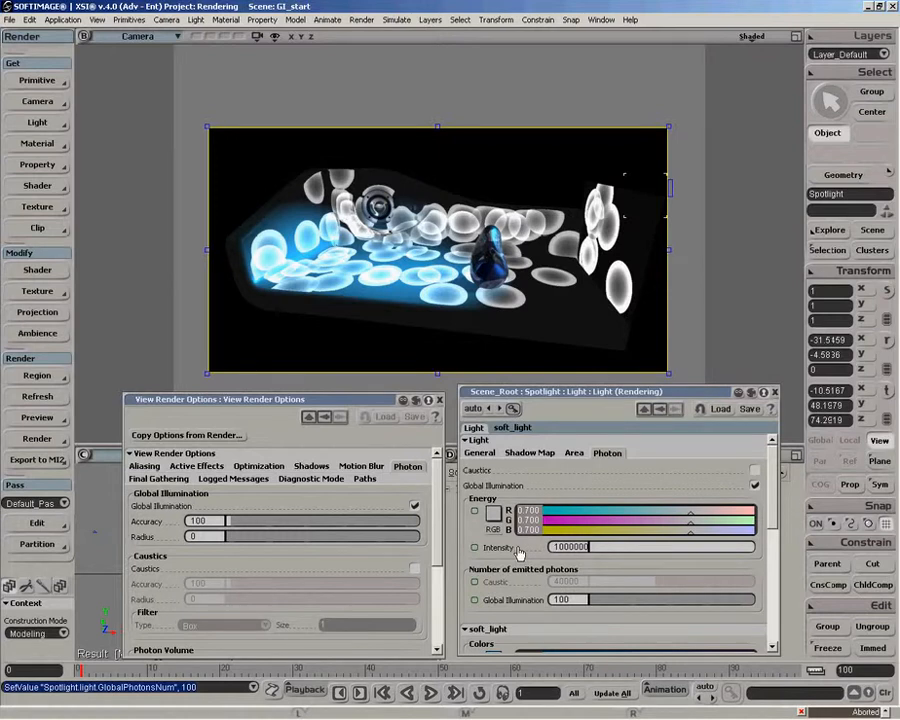
pyautogui.click(576, 598)
pyautogui.write('10')
pyautogui.press('Return')
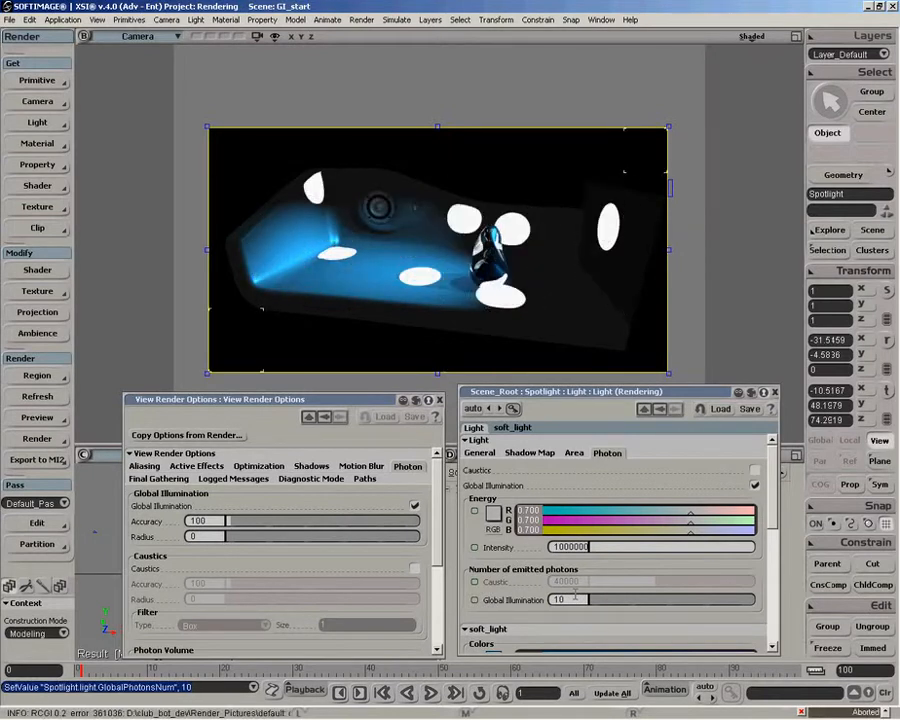
pyautogui.moveTo(588, 601); pyautogui.dragTo(601, 602)
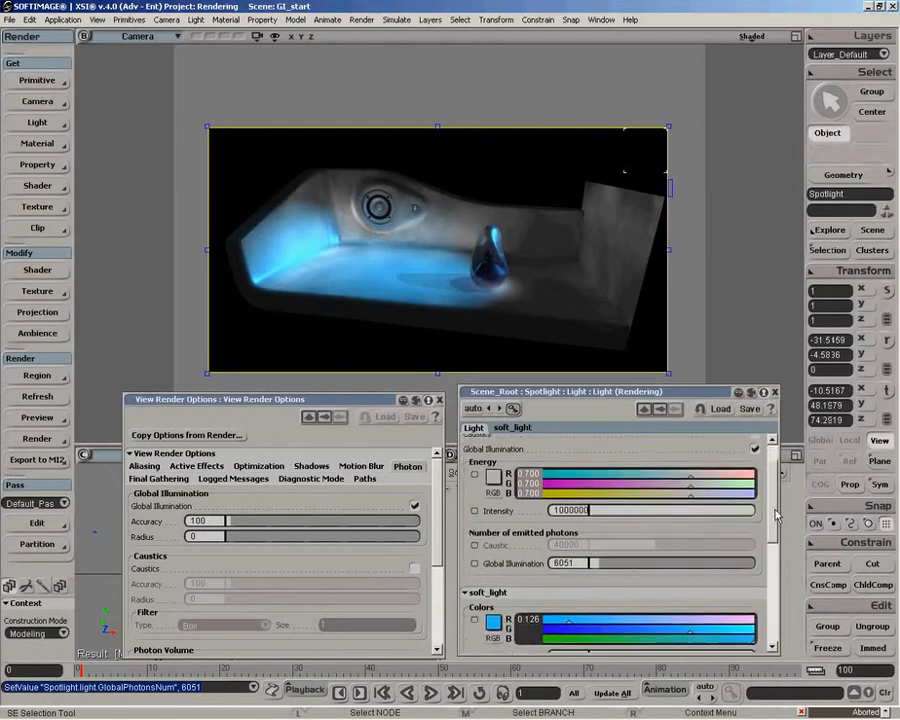
# Tint the Spotlight's photon energy a warm orange with R 0.897, G 0.783 and B 0.583
pyautogui.click(709, 513)
pyautogui.moveTo(709, 513); pyautogui.dragTo(711, 513)
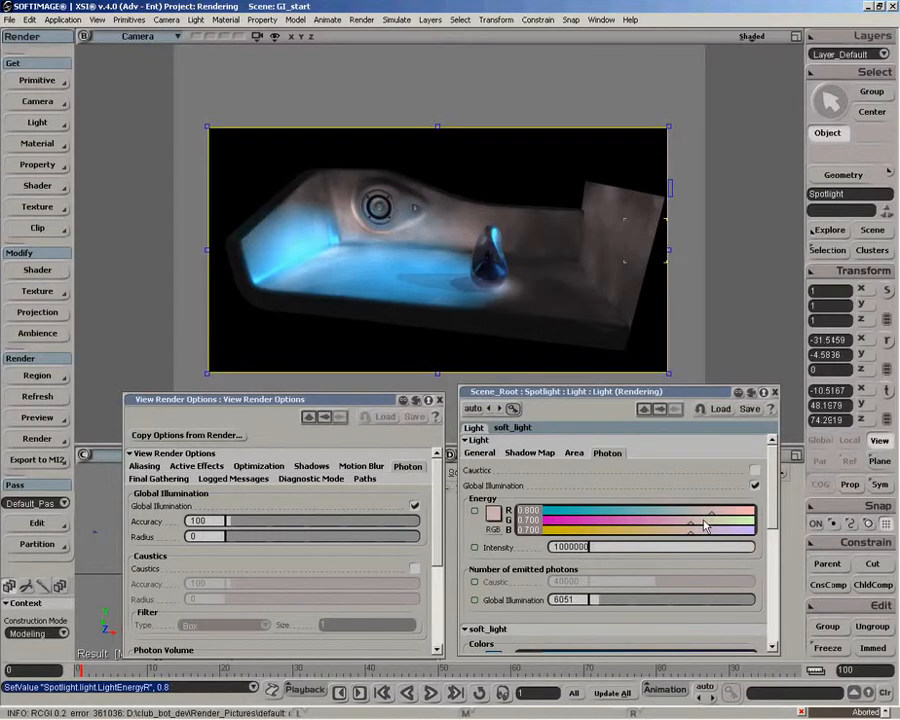
pyautogui.moveTo(705, 526); pyautogui.dragTo(735, 521)
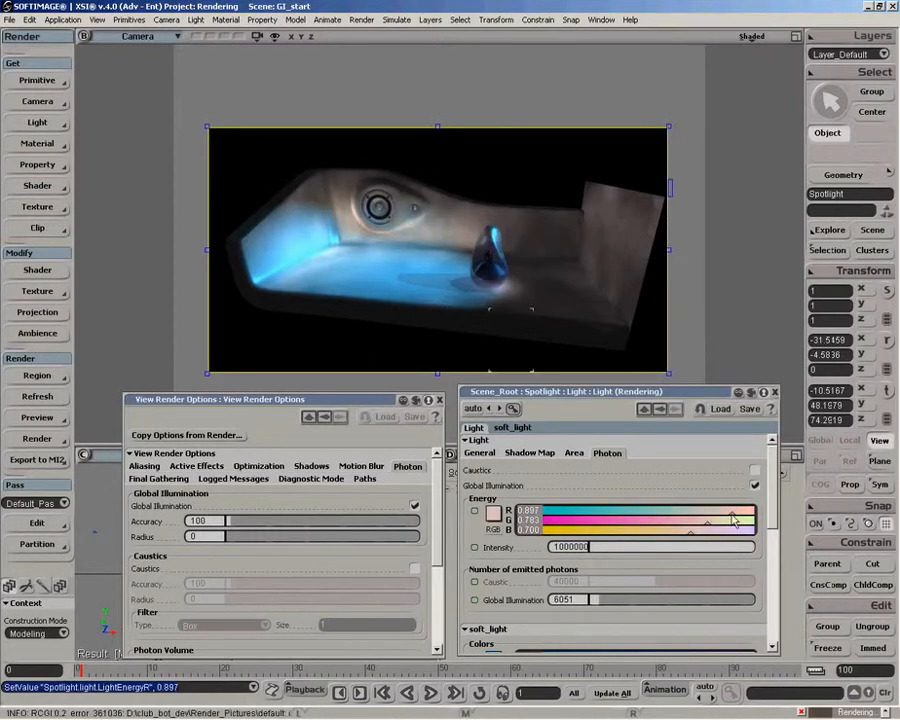
pyautogui.moveTo(737, 529); pyautogui.dragTo(683, 536)
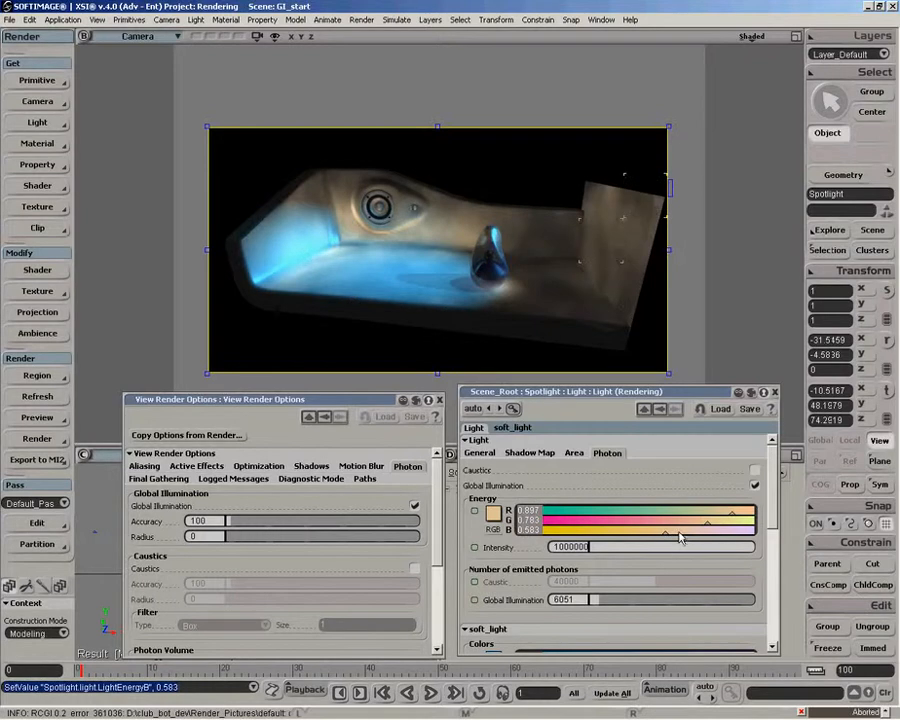
# Copy the Spotlight's blue soft_light color onto its photon energy color
pyautogui.scroll(-8, 754, 618)
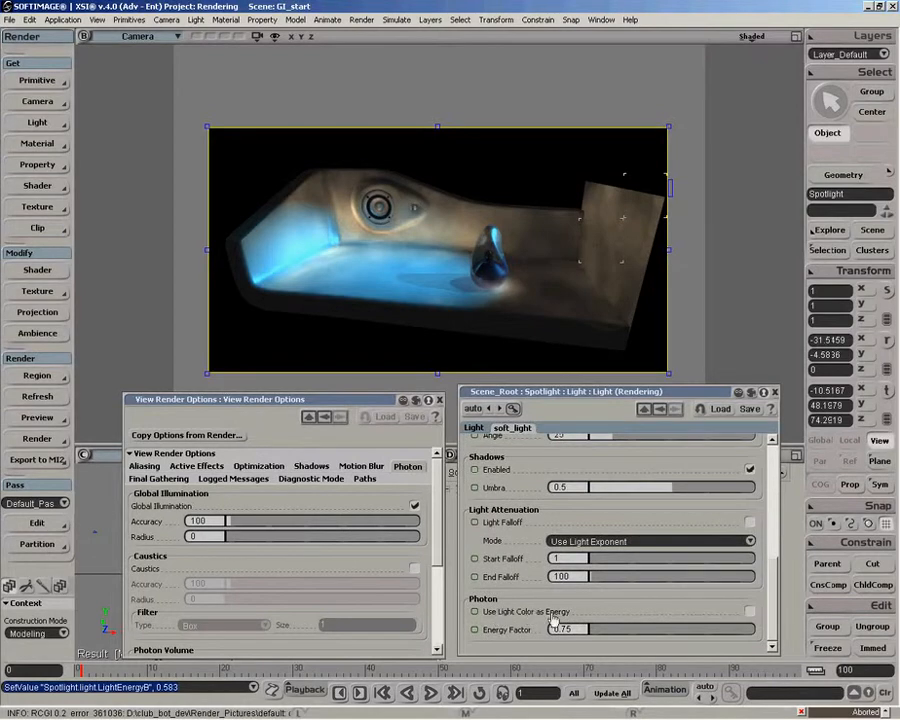
pyautogui.moveTo(771, 610); pyautogui.dragTo(771, 511)
pyautogui.moveTo(492, 633); pyautogui.dragTo(493, 488)
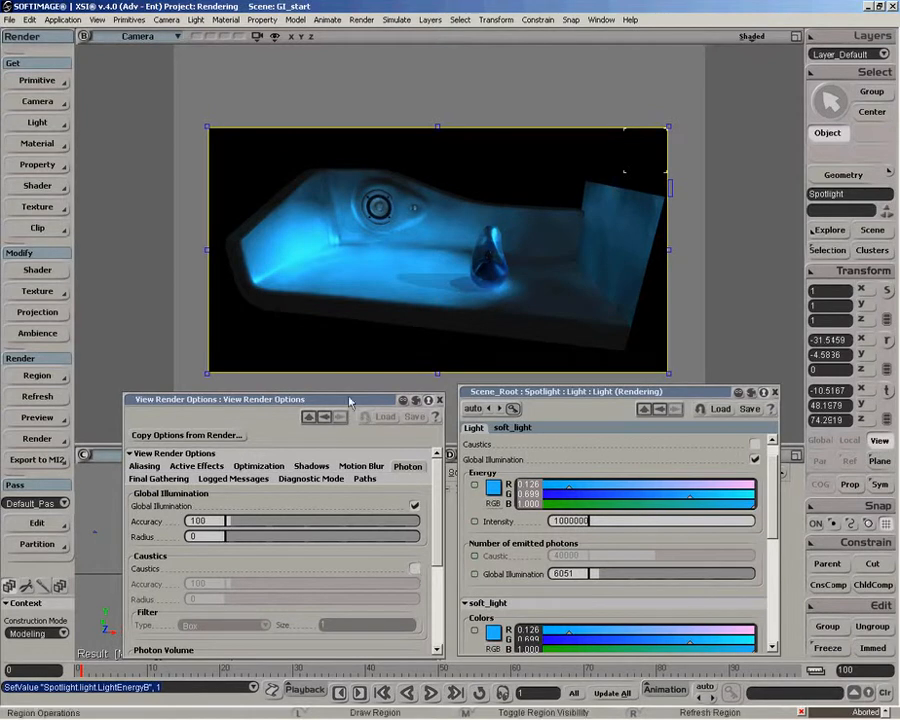
# Set the Global Illumination accuracy to 1 in the region's render options
pyautogui.moveTo(348, 401); pyautogui.dragTo(341, 394)
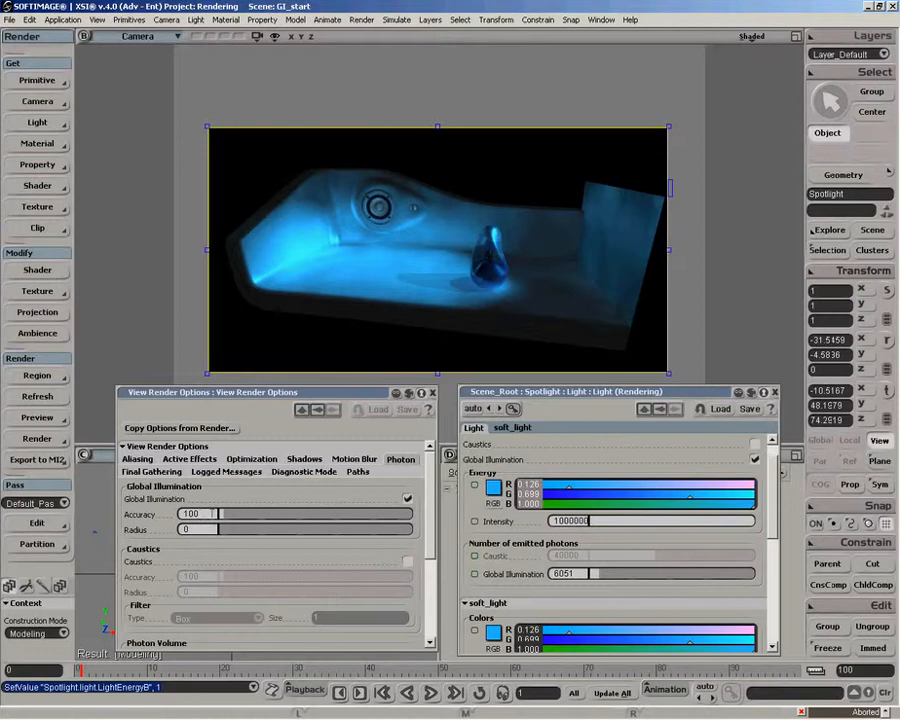
pyautogui.press('BackSpace')
pyautogui.press('BackSpace')
pyautogui.press('Return')
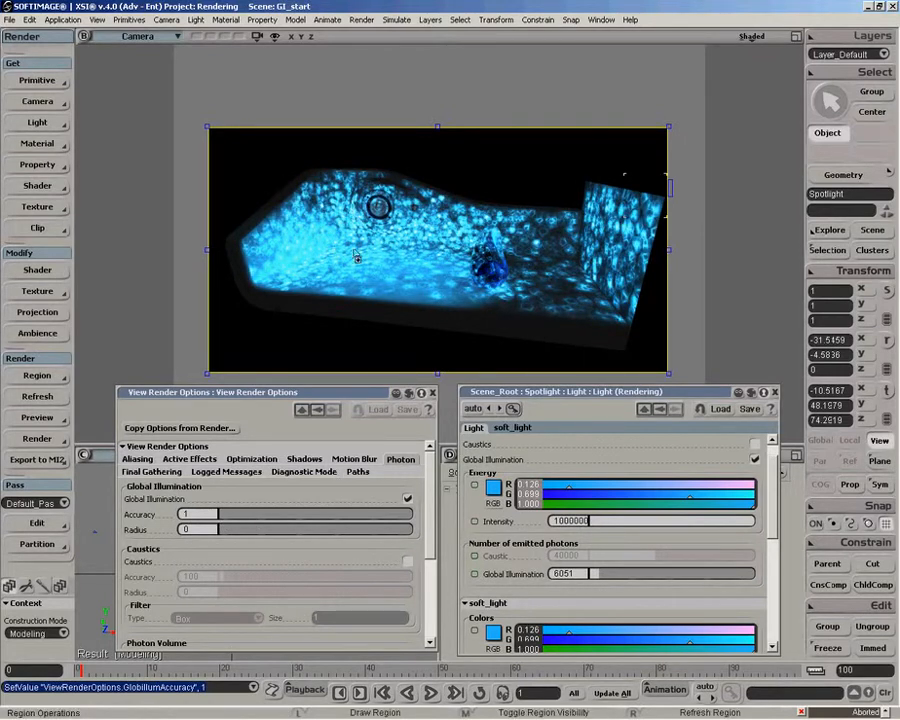
# Raise the region's Global Illumination accuracy to 74
pyautogui.press('p')
pyautogui.moveTo(514, 265); pyautogui.dragTo(501, 328)
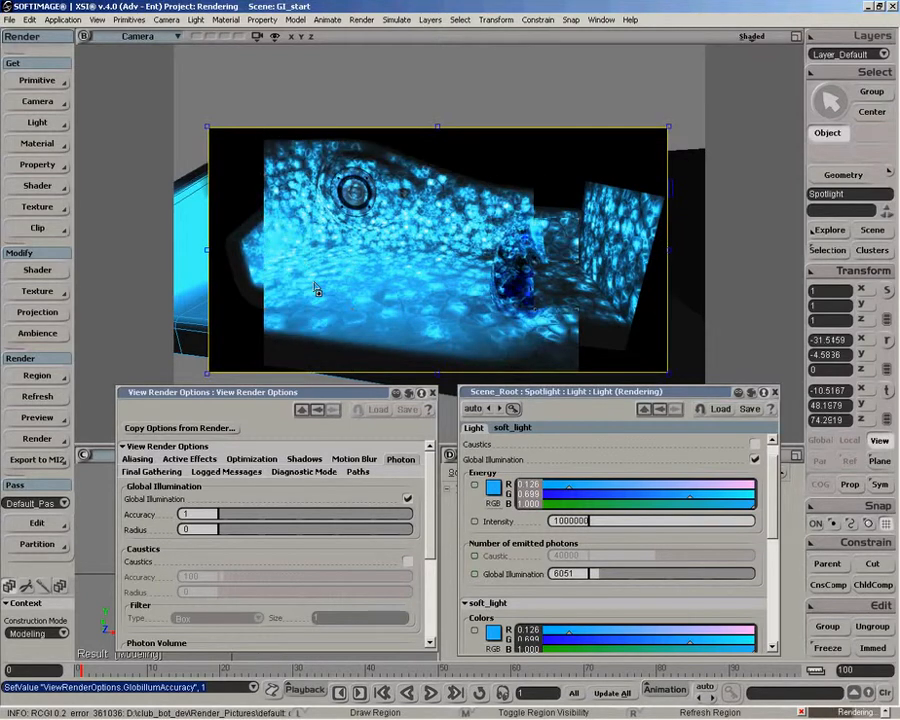
pyautogui.click(218, 519)
pyautogui.moveTo(221, 516); pyautogui.dragTo(223, 515)
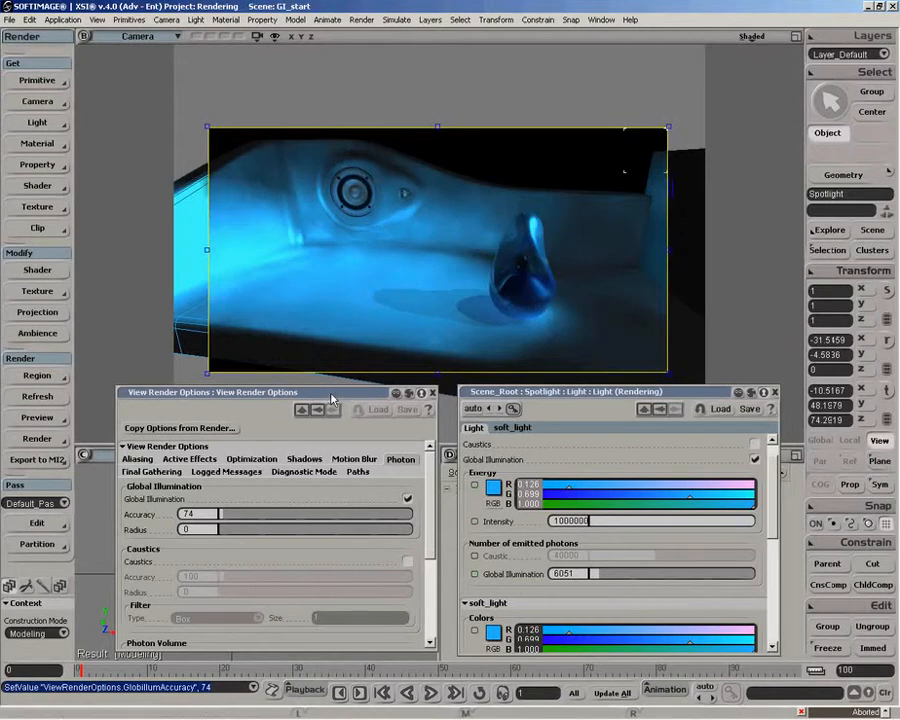
# Test increasing Global Illumination radius values of 0.727, 2.909, 5.091, 12.364, 25.818 and 37.455 in the render region
pyautogui.moveTo(332, 399); pyautogui.dragTo(328, 407)
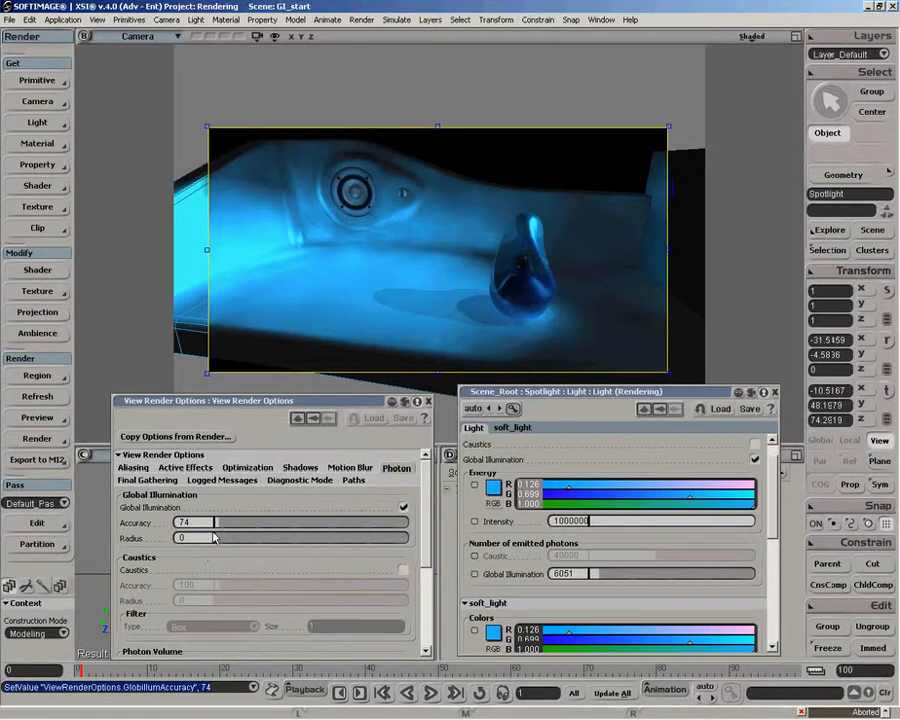
pyautogui.moveTo(217, 543); pyautogui.dragTo(250, 545)
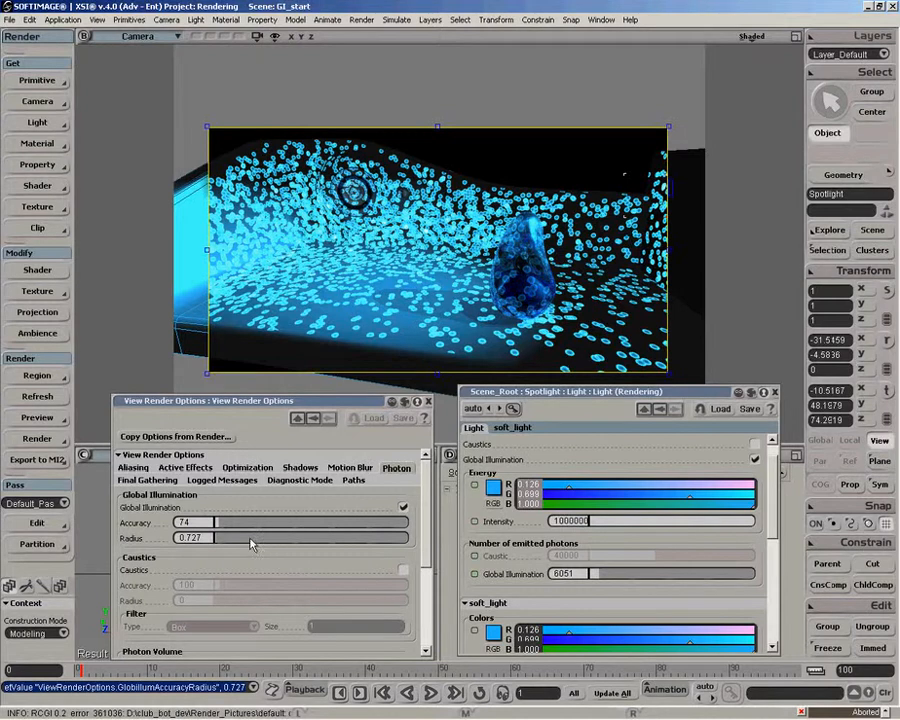
pyautogui.moveTo(217, 538); pyautogui.dragTo(221, 538)
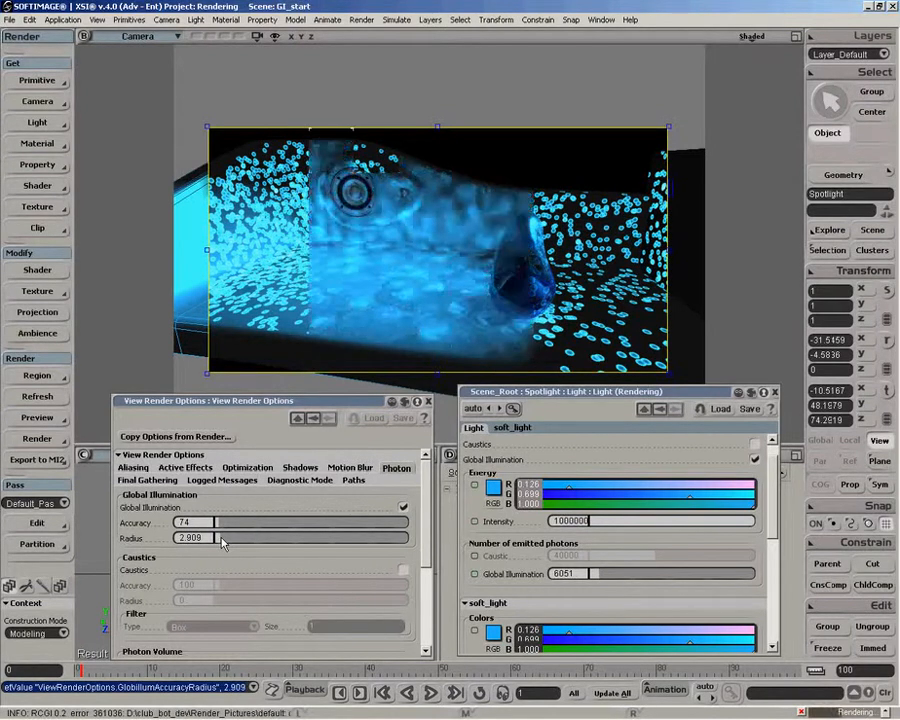
pyautogui.moveTo(221, 541); pyautogui.dragTo(225, 541)
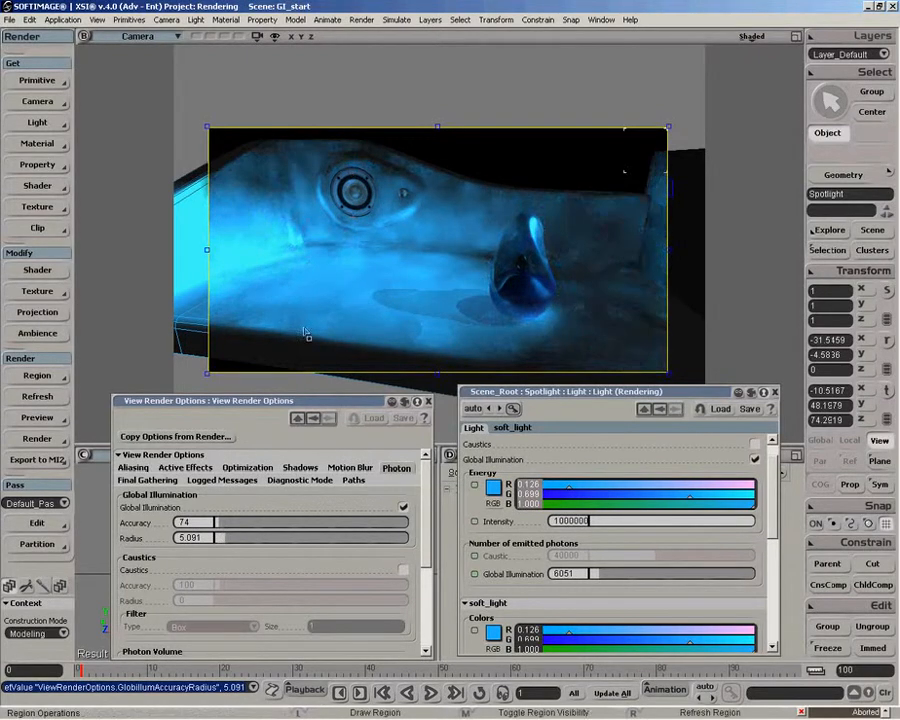
pyautogui.moveTo(227, 539); pyautogui.dragTo(241, 541)
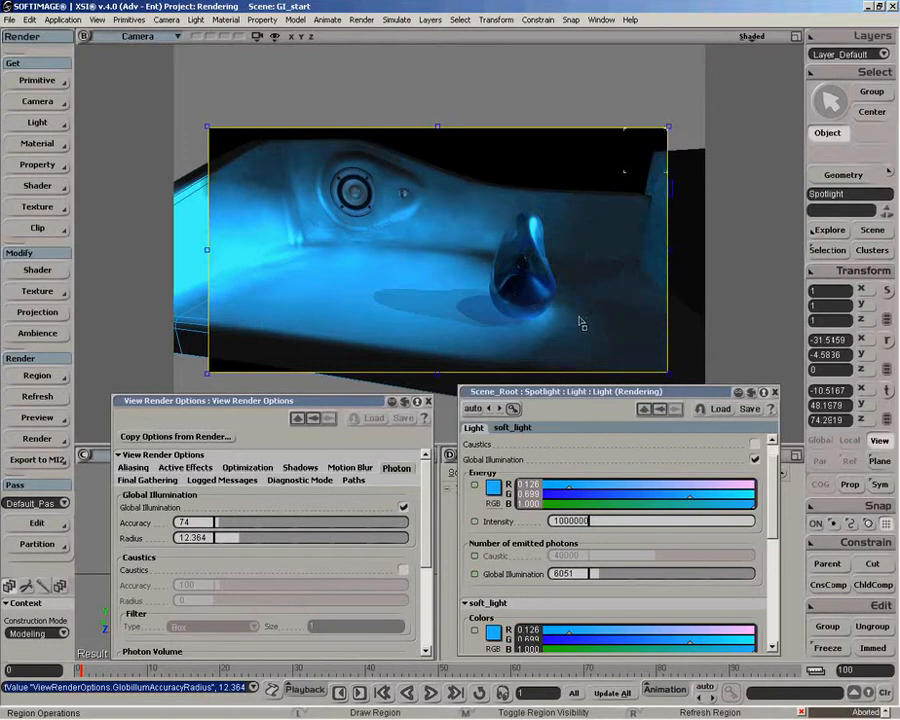
pyautogui.moveTo(248, 540); pyautogui.dragTo(265, 540)
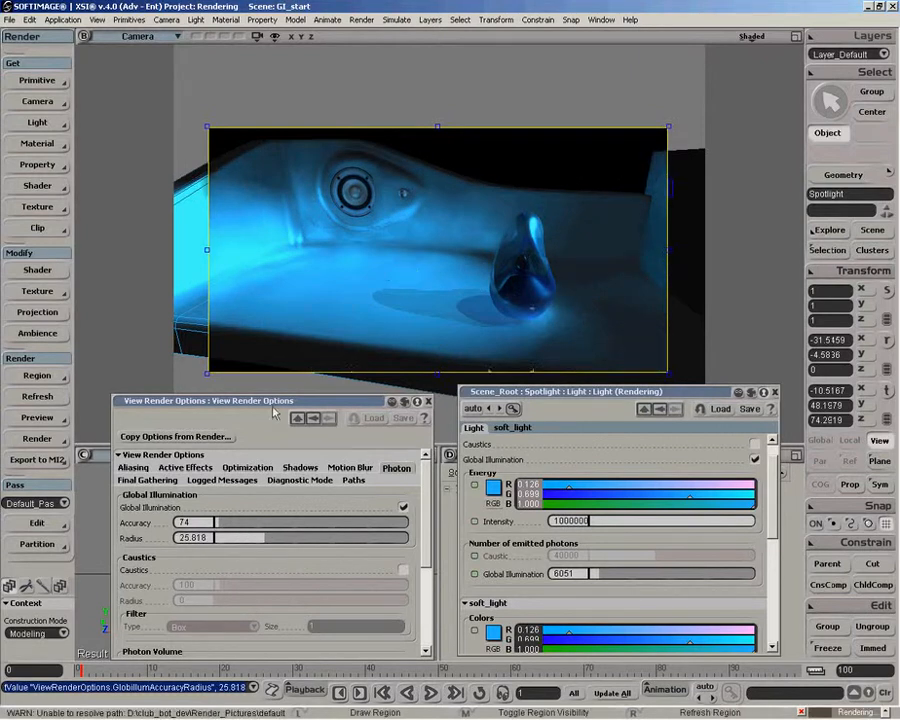
pyautogui.moveTo(265, 540); pyautogui.dragTo(288, 542)
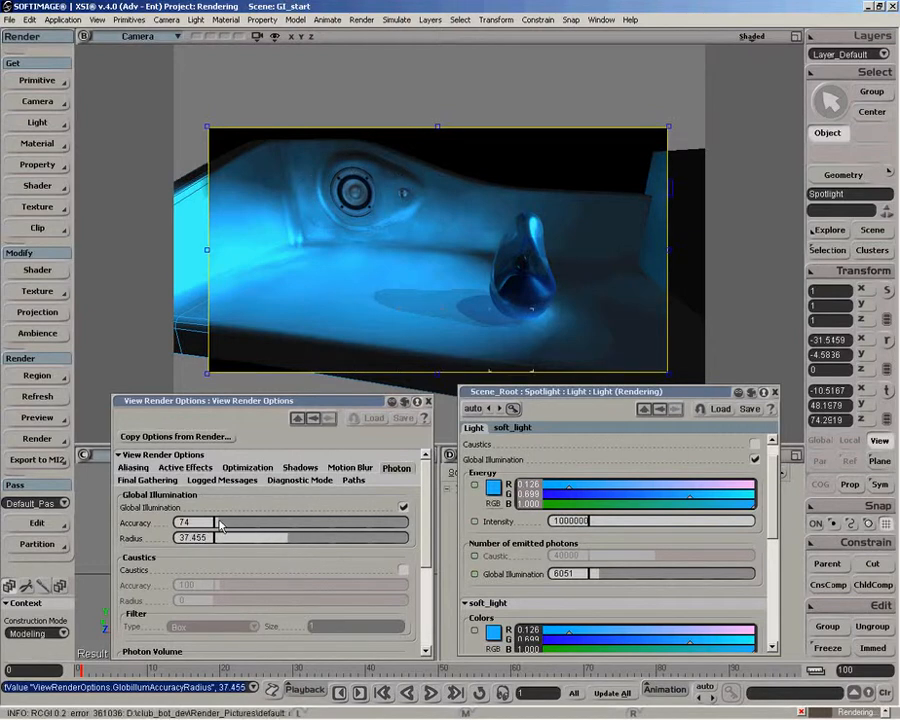
# Increase the Global Illumination accuracy to 146 and on to 365, with the whole set framed in the Camera view
pyautogui.moveTo(222, 527); pyautogui.dragTo(236, 526)
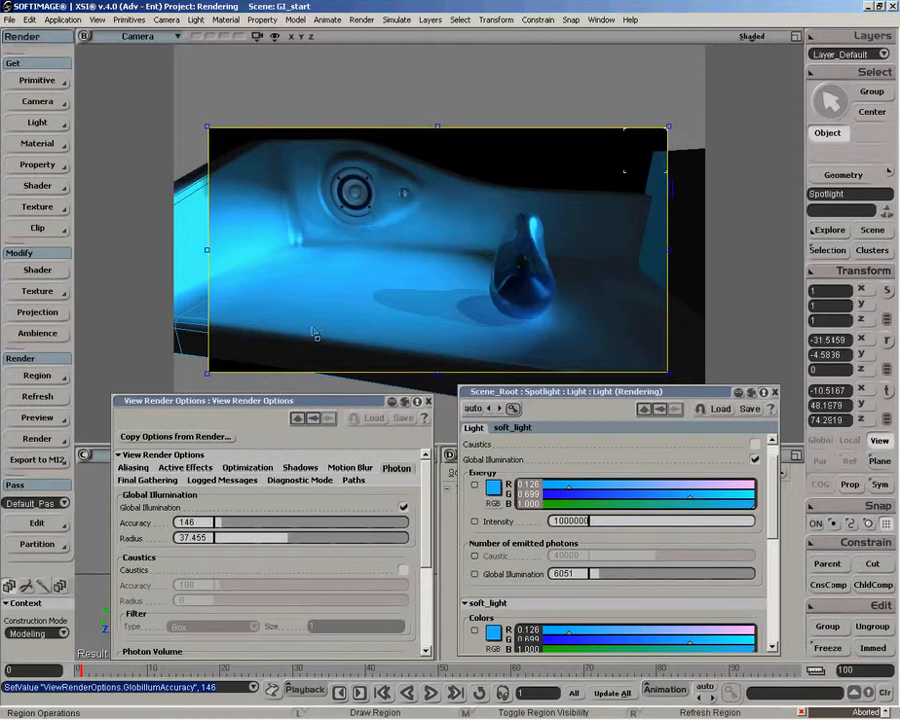
pyautogui.press('p')
pyautogui.moveTo(476, 276); pyautogui.dragTo(528, 220)
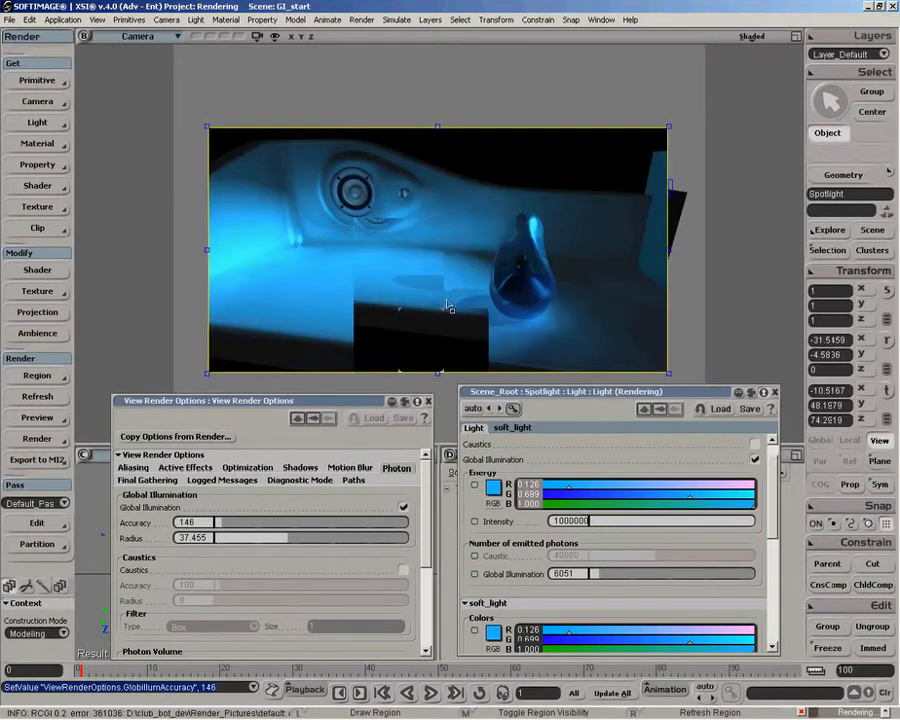
pyautogui.click(229, 528)
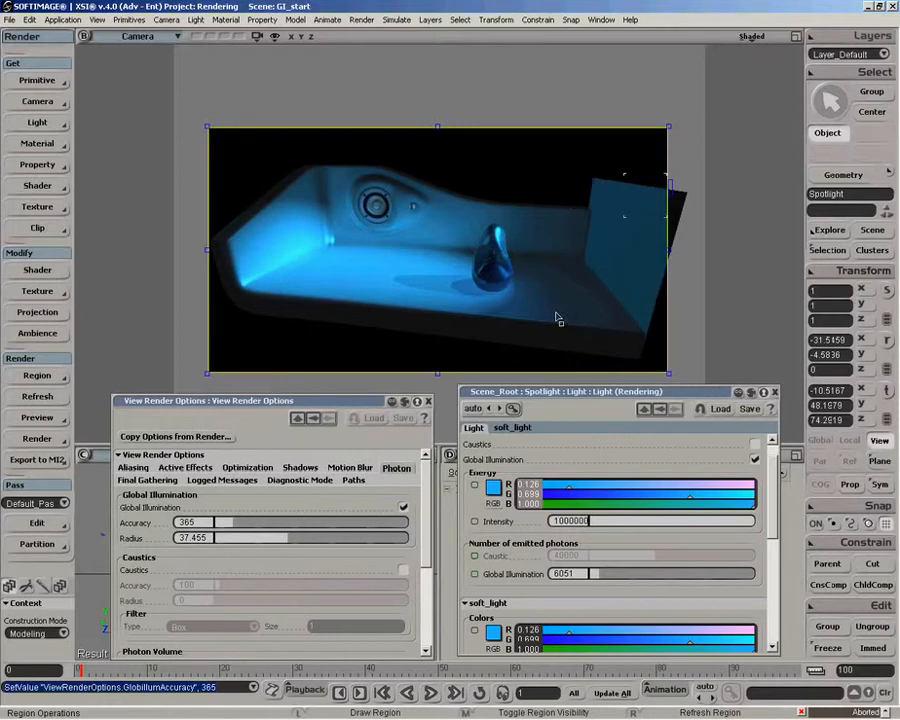
# Reduce the Global Illumination radius through 27.273, 19.636 and 14.182, and settle on 16.364
pyautogui.moveTo(278, 537); pyautogui.dragTo(269, 543)
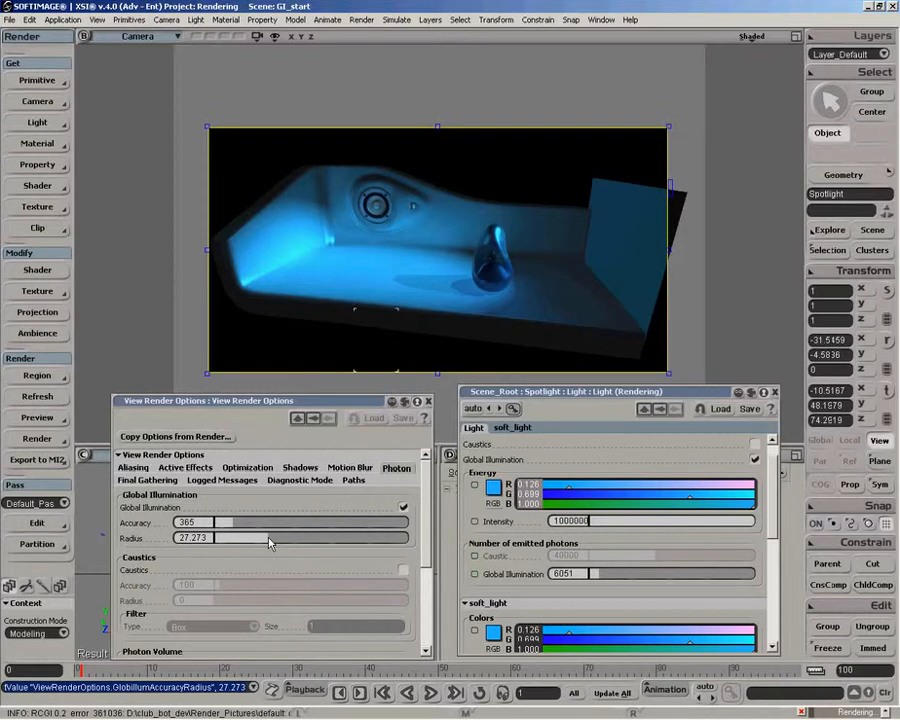
pyautogui.moveTo(269, 543); pyautogui.dragTo(254, 544)
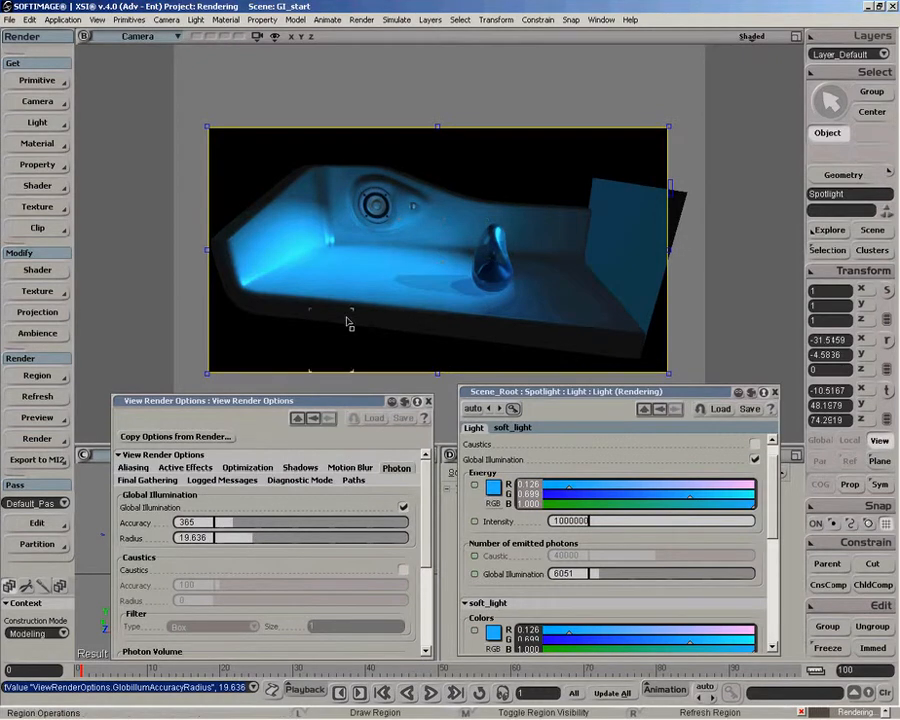
pyautogui.click(243, 538)
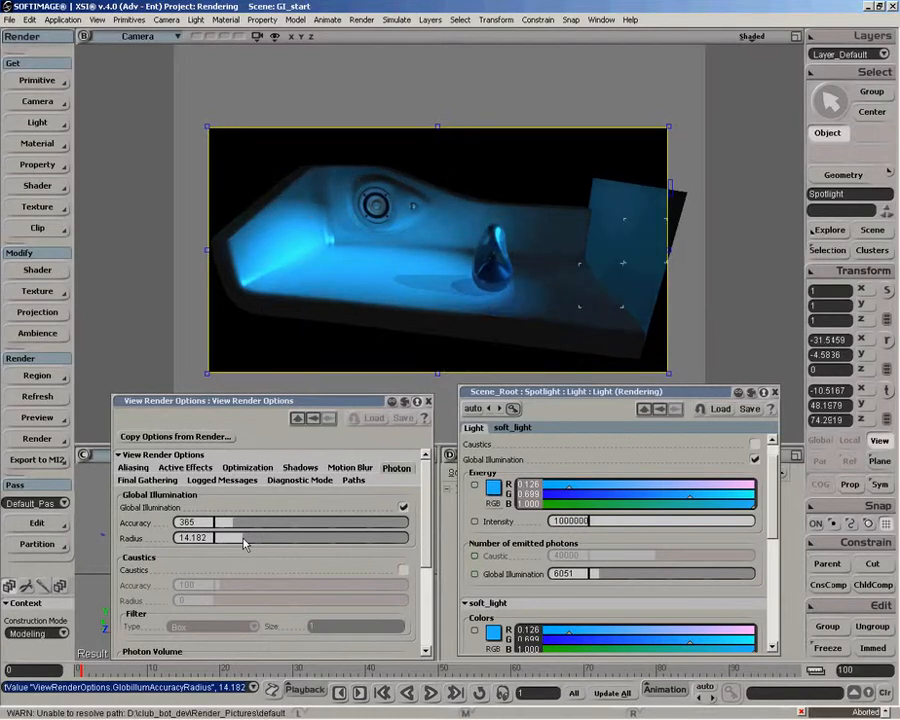
pyautogui.moveTo(244, 543); pyautogui.dragTo(257, 537)
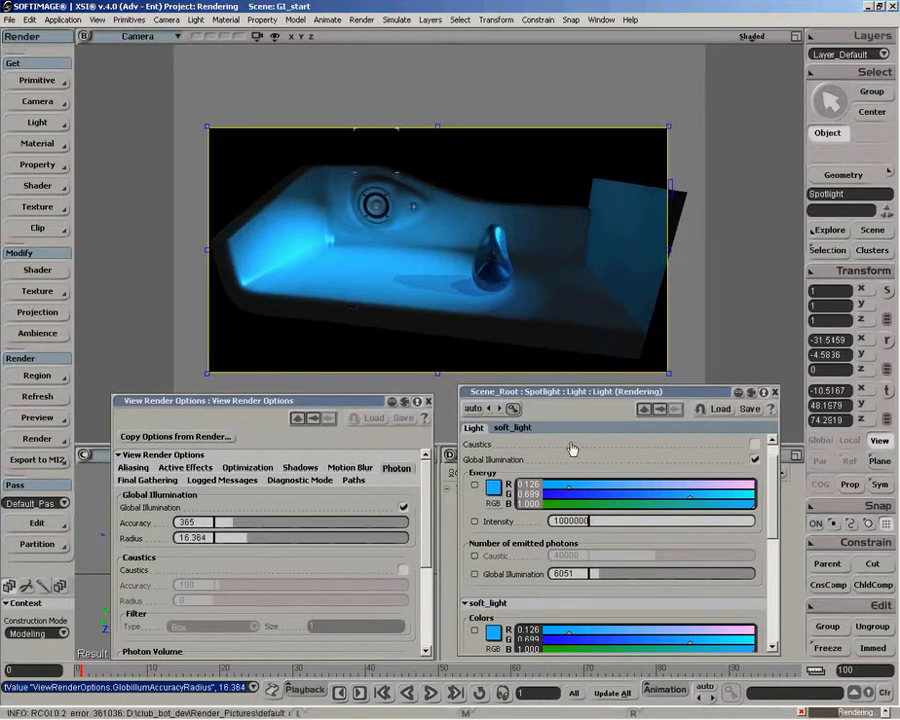
# Stop the region render, bring up the Photon Map settings, and orbit the Camera view to check region re-rendering with Rebuild enabled
pyautogui.press('Escape')
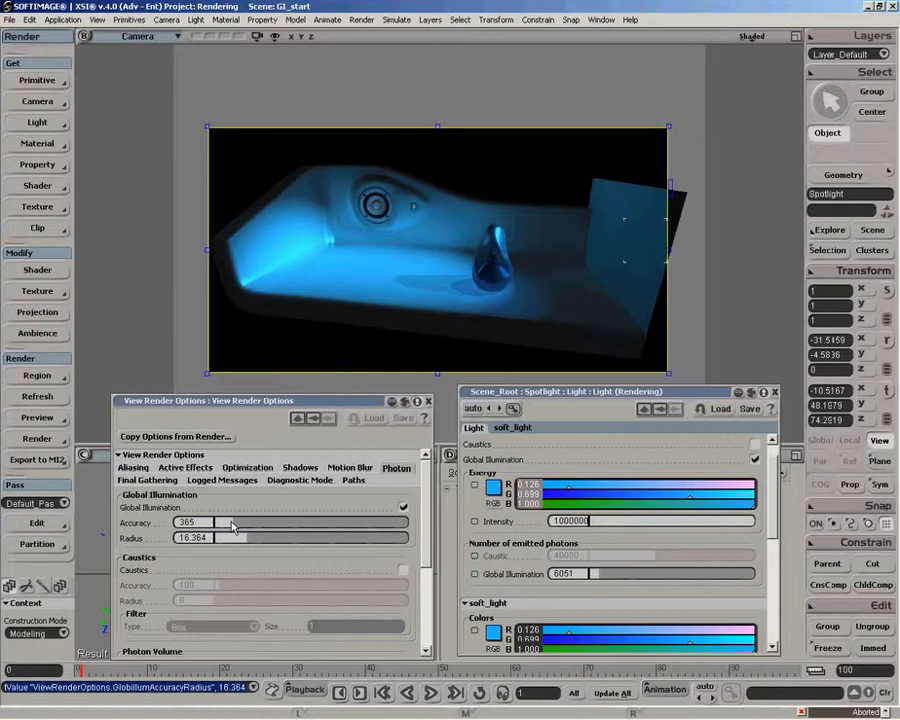
pyautogui.moveTo(424, 499); pyautogui.dragTo(430, 590)
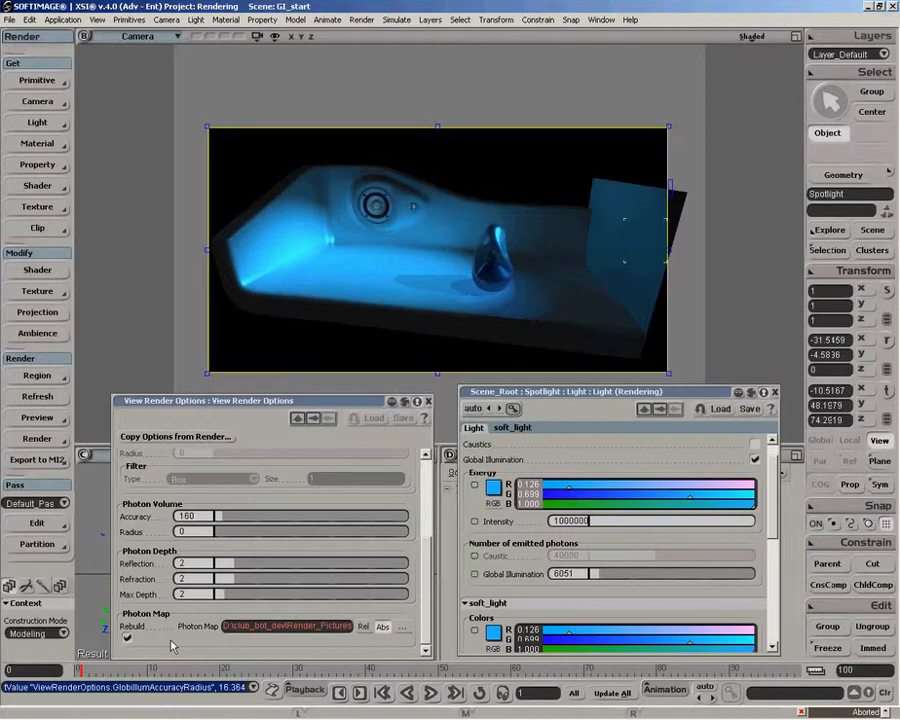
pyautogui.press('o')
pyautogui.moveTo(501, 282)
pyautogui.mouseDown()
pyautogui.moveTo(488, 279)
pyautogui.moveTo(526, 283)
pyautogui.mouseUp()
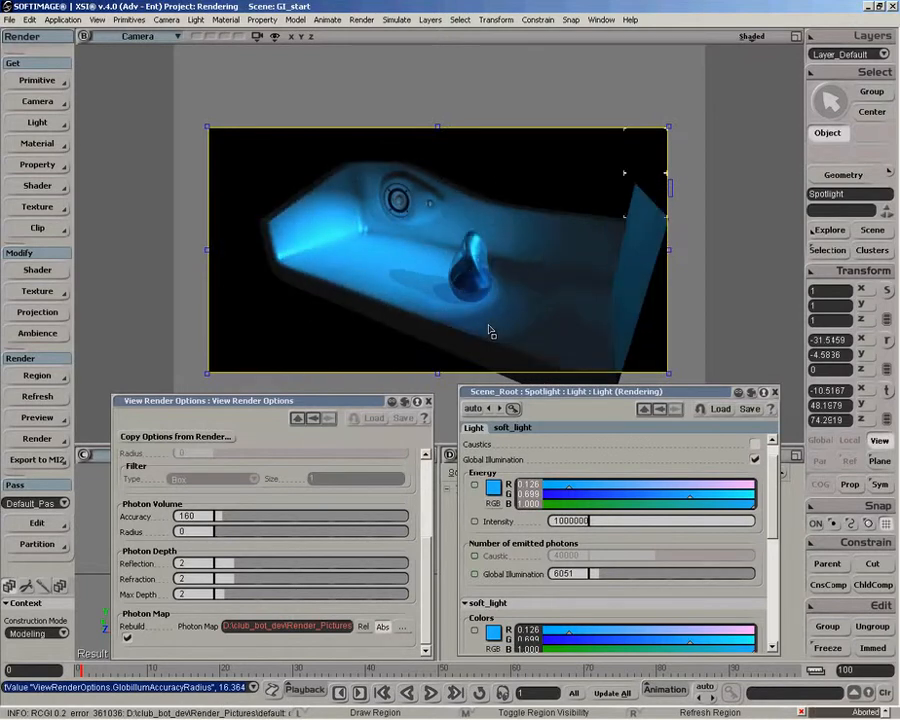
pyautogui.moveTo(321, 263)
pyautogui.mouseDown()
pyautogui.moveTo(369, 263)
pyautogui.moveTo(413, 303)
pyautogui.mouseUp()
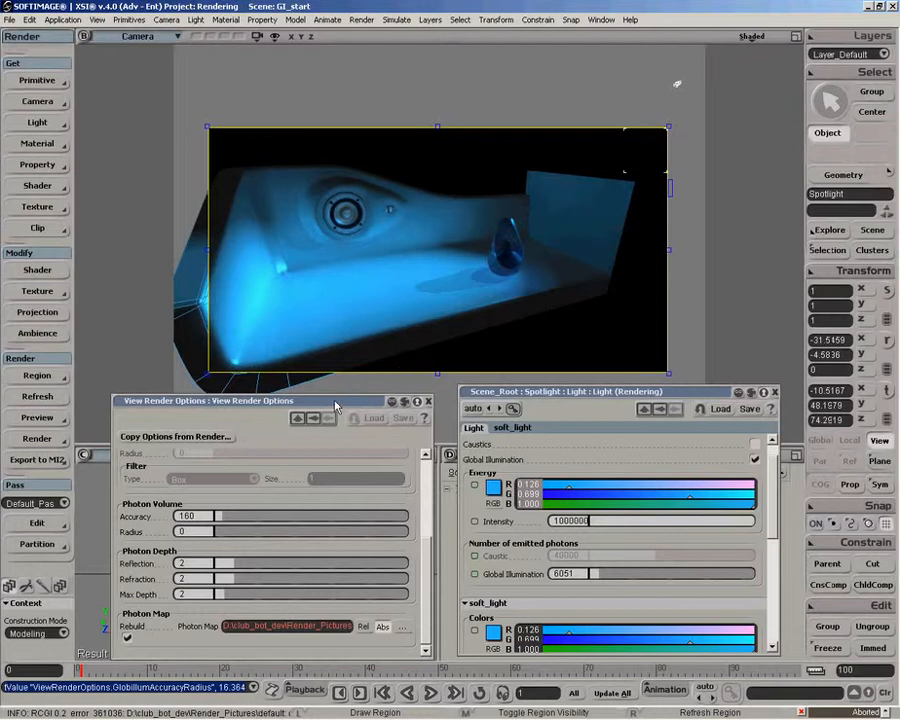
# Turn off photon map rebuilding and select the PHOTONMAP file in Render_Pictures as the region's photon map
pyautogui.moveTo(336, 406); pyautogui.dragTo(342, 393)
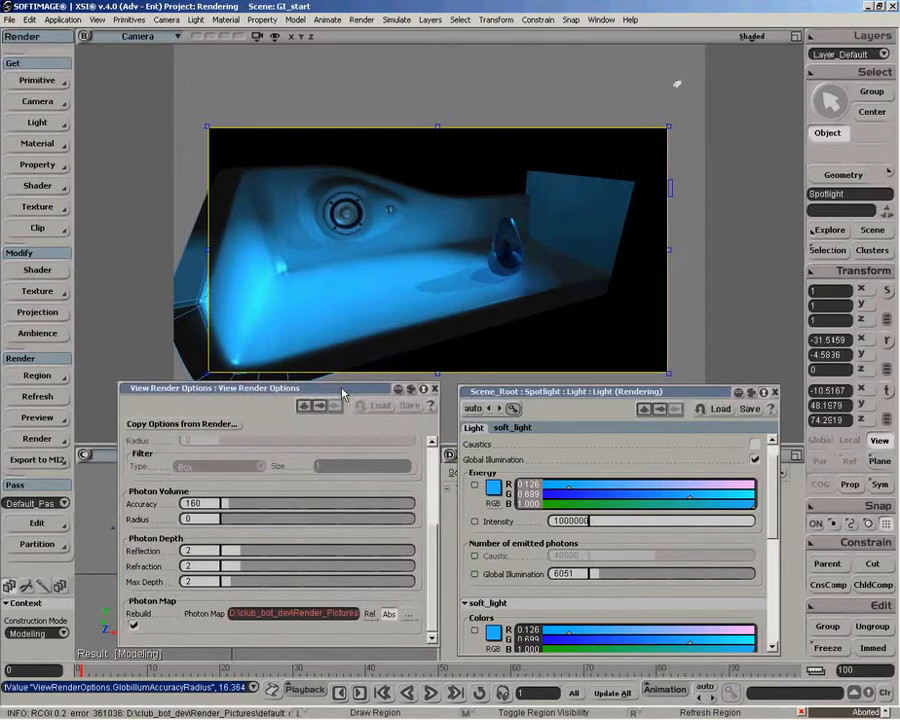
pyautogui.click(134, 626)
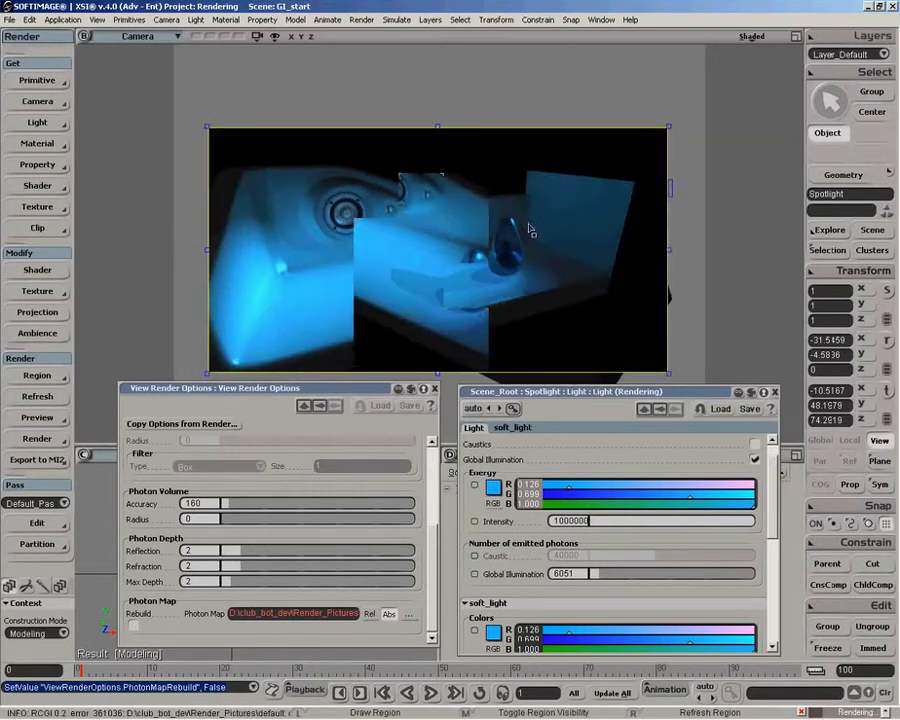
pyautogui.click(409, 617)
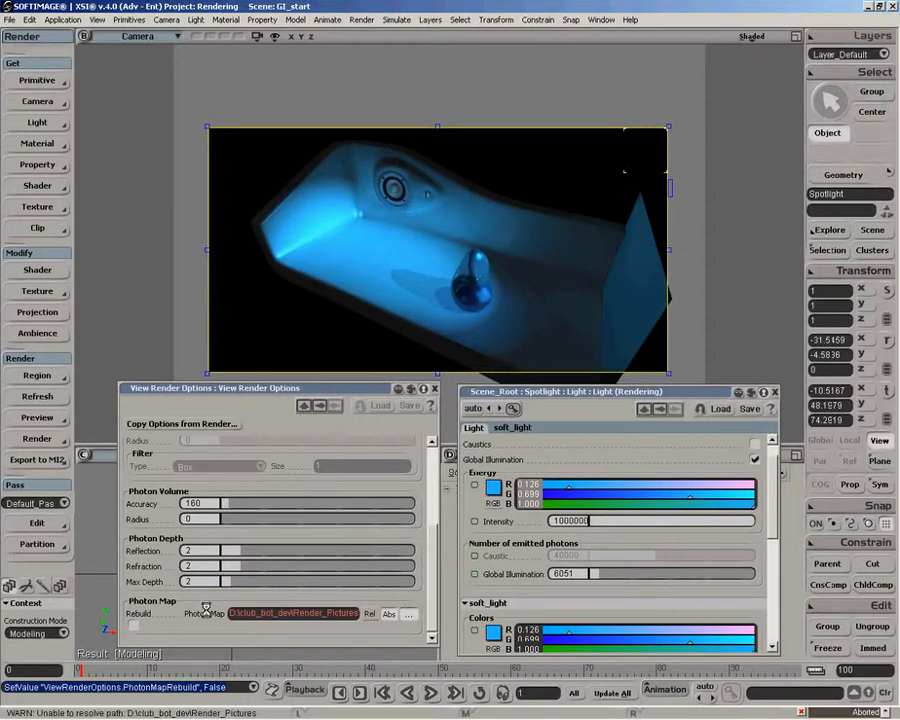
pyautogui.click(405, 222)
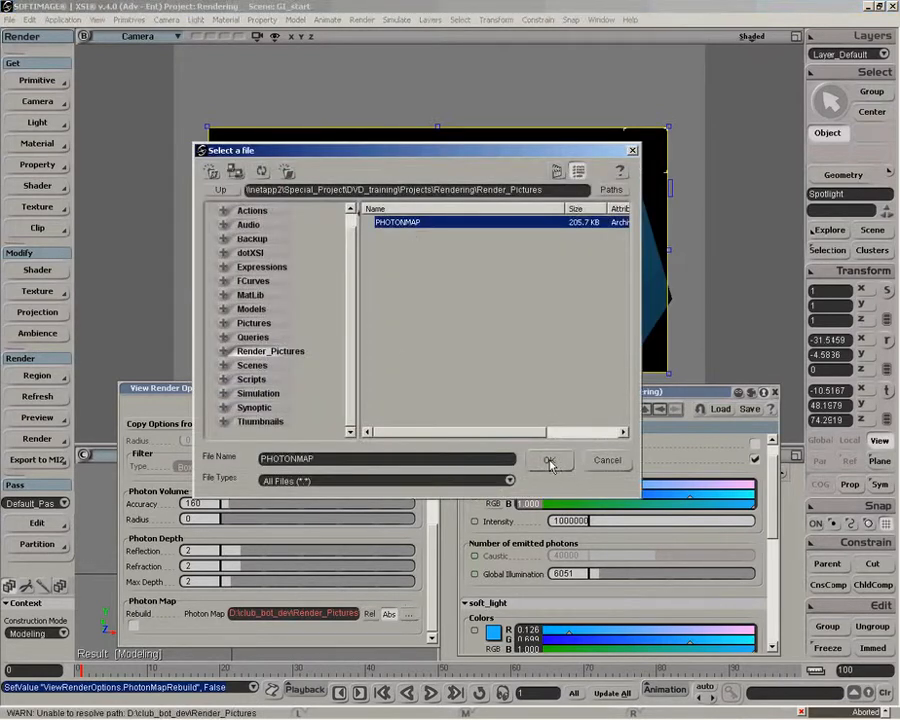
pyautogui.click(545, 459)
pyautogui.click(337, 344)
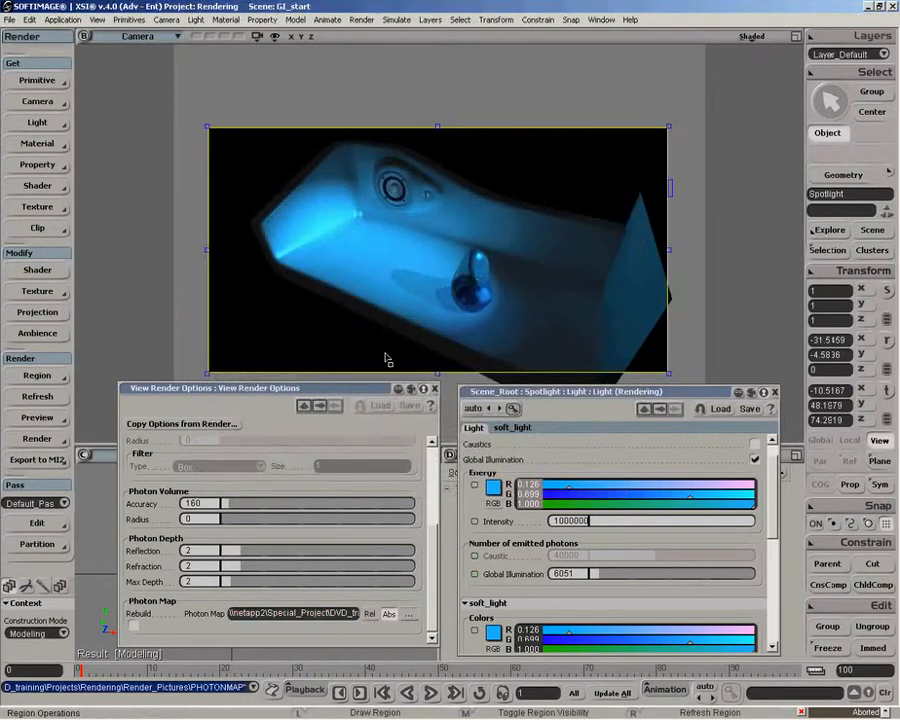
# Enable Rebuild to regenerate the photon map, disable it again, and test region re-rendering from several camera angles
pyautogui.click(134, 626)
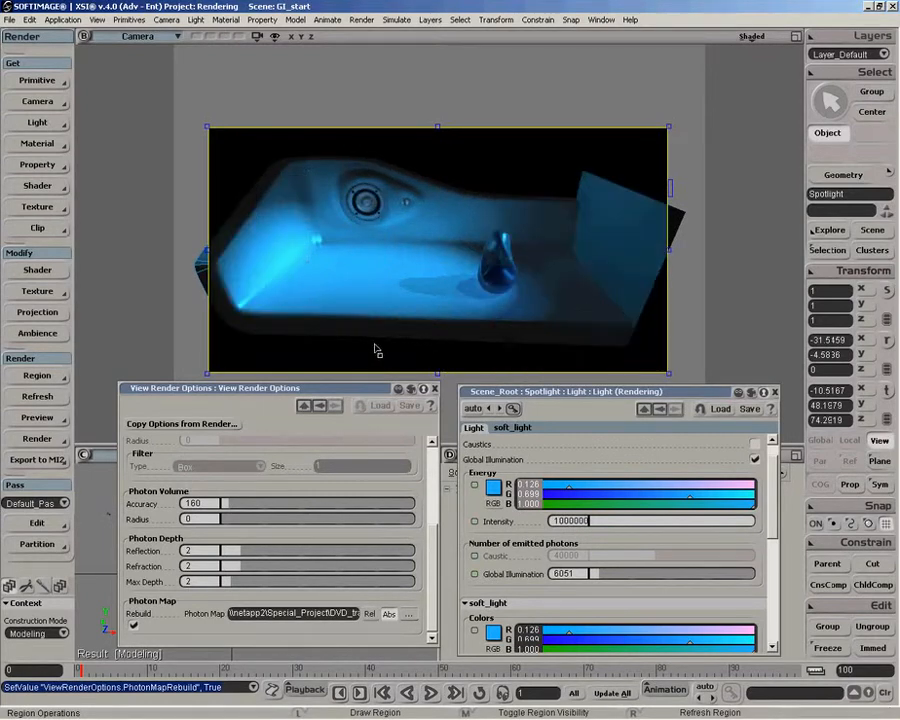
pyautogui.click(134, 624)
pyautogui.press('o')
pyautogui.moveTo(545, 254); pyautogui.dragTo(446, 334)
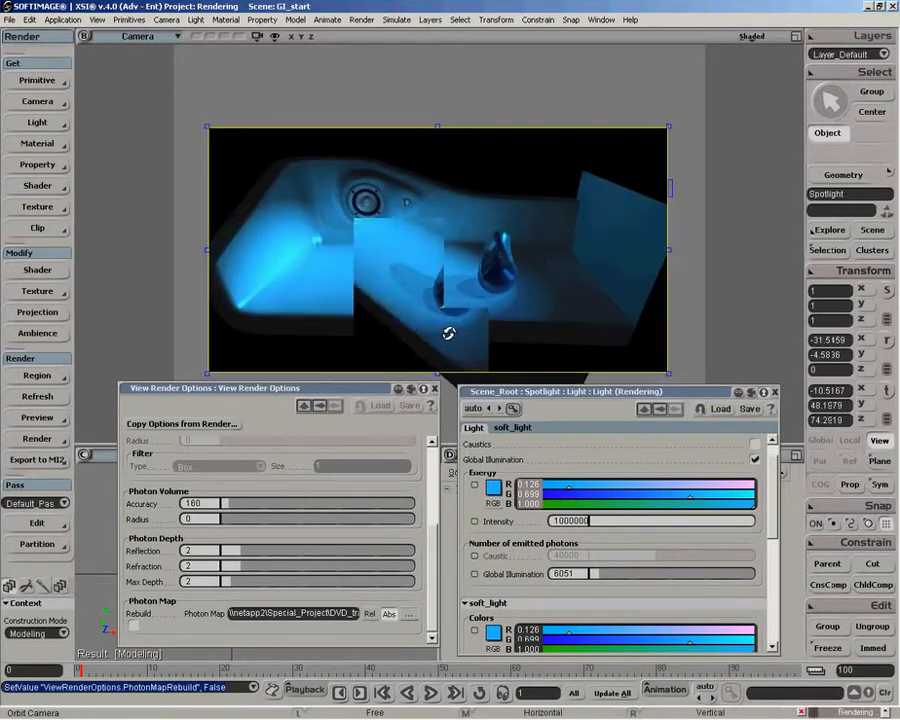
pyautogui.moveTo(436, 332)
pyautogui.mouseDown()
pyautogui.moveTo(428, 343)
pyautogui.moveTo(440, 330)
pyautogui.mouseUp()
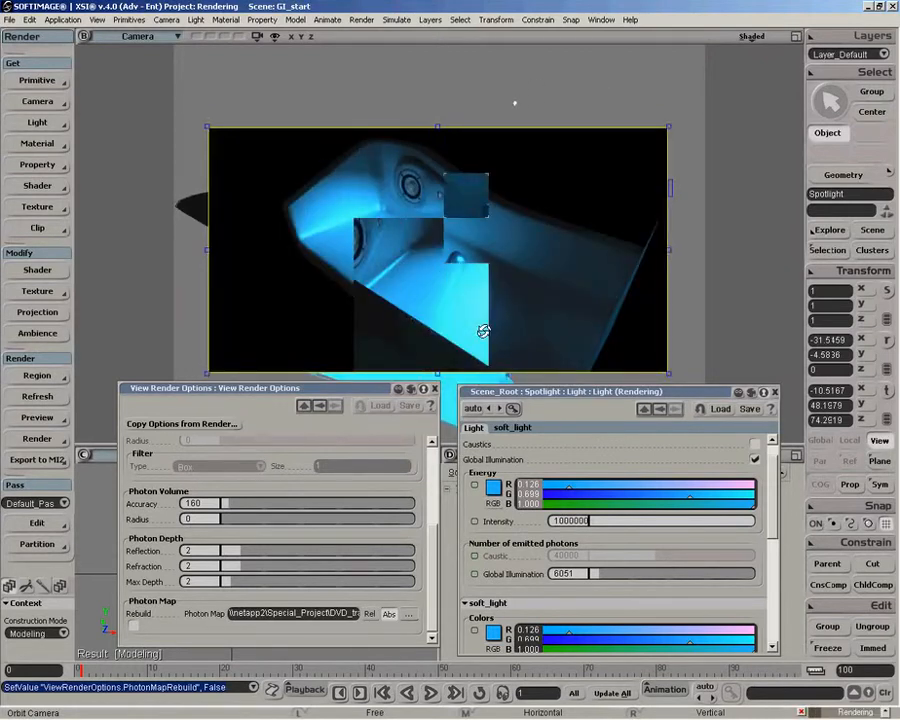
pyautogui.moveTo(517, 309)
pyautogui.mouseDown()
pyautogui.moveTo(496, 320)
pyautogui.moveTo(442, 290)
pyautogui.mouseUp()
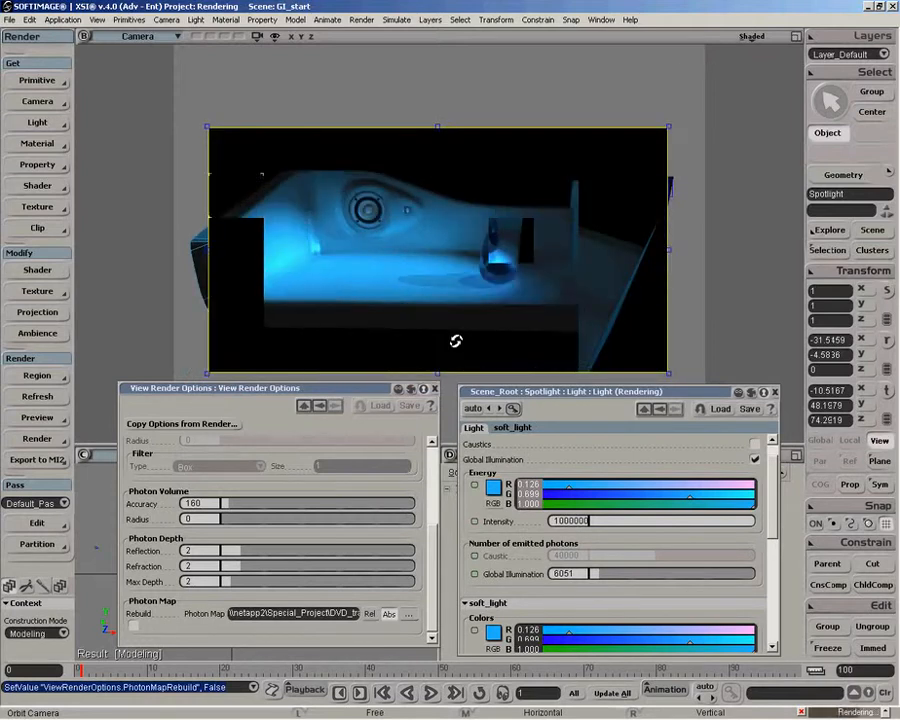
pyautogui.moveTo(457, 342)
pyautogui.mouseDown()
pyautogui.moveTo(476, 265)
pyautogui.moveTo(462, 279)
pyautogui.mouseUp()
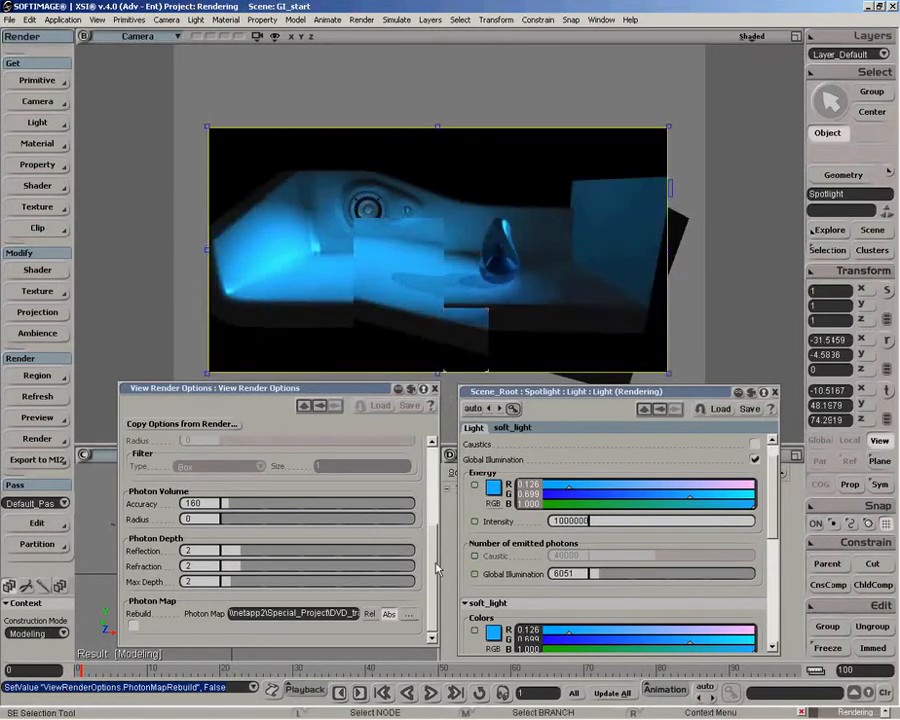
pyautogui.scroll(3, 436, 569)
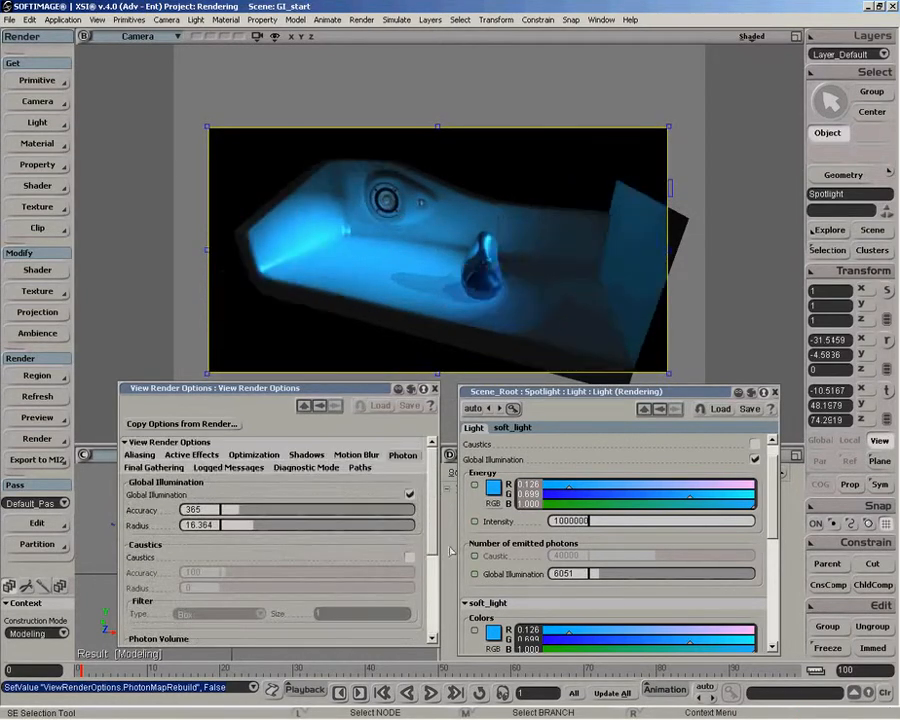